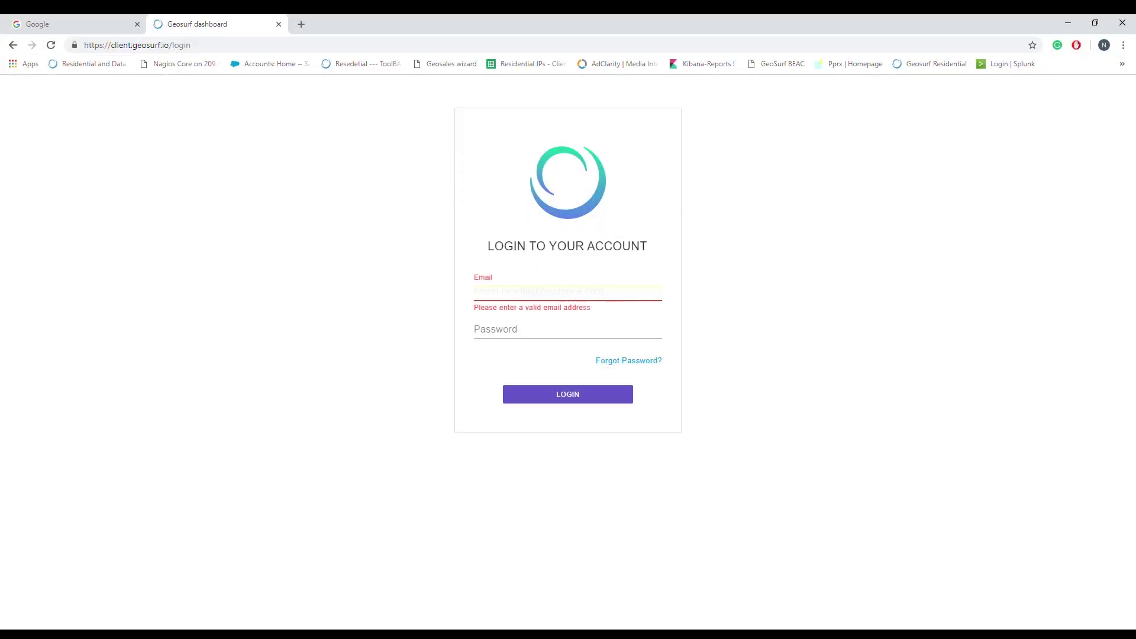
# Sign in to GeoSurf with the account password and open the Geosurf Gateways page
pyautogui.click(532, 330)
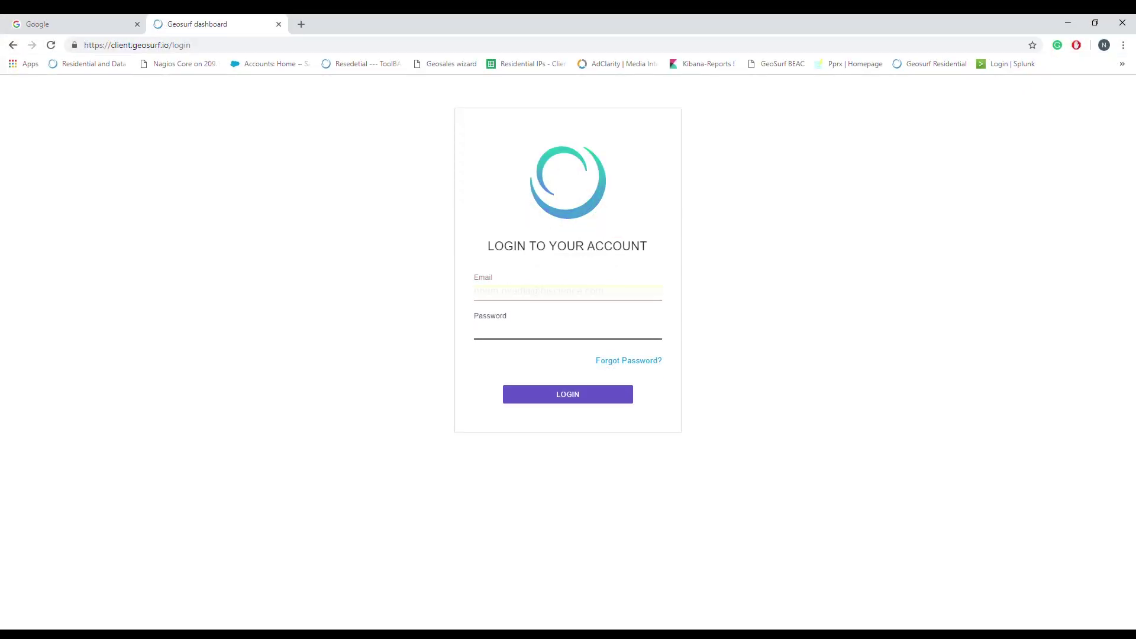
pyautogui.write('*********')
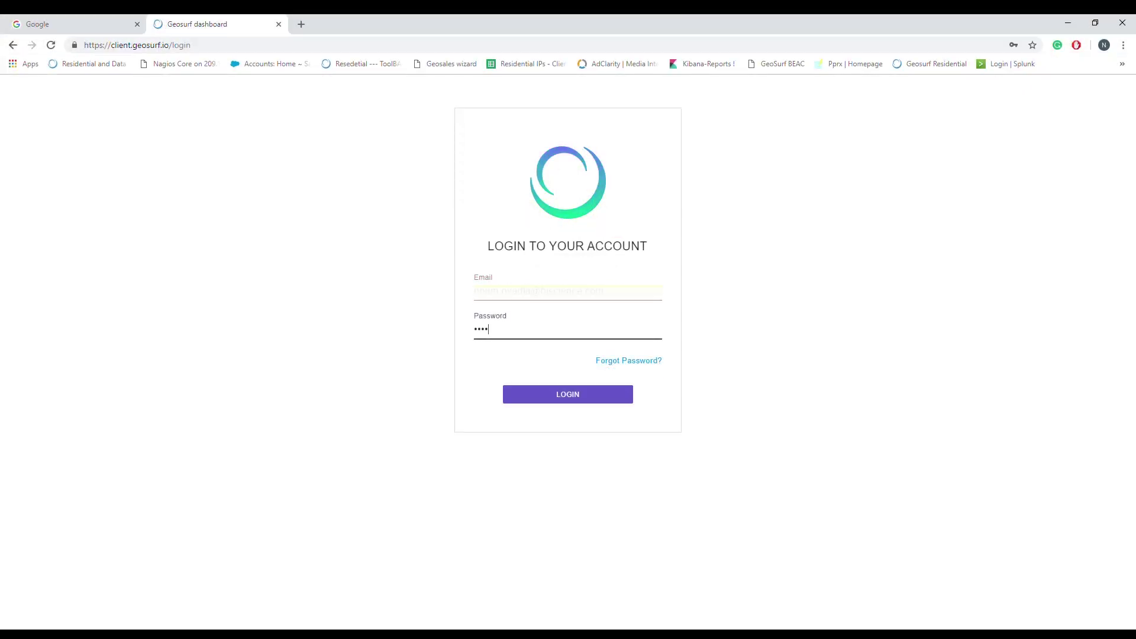
pyautogui.press('Return')
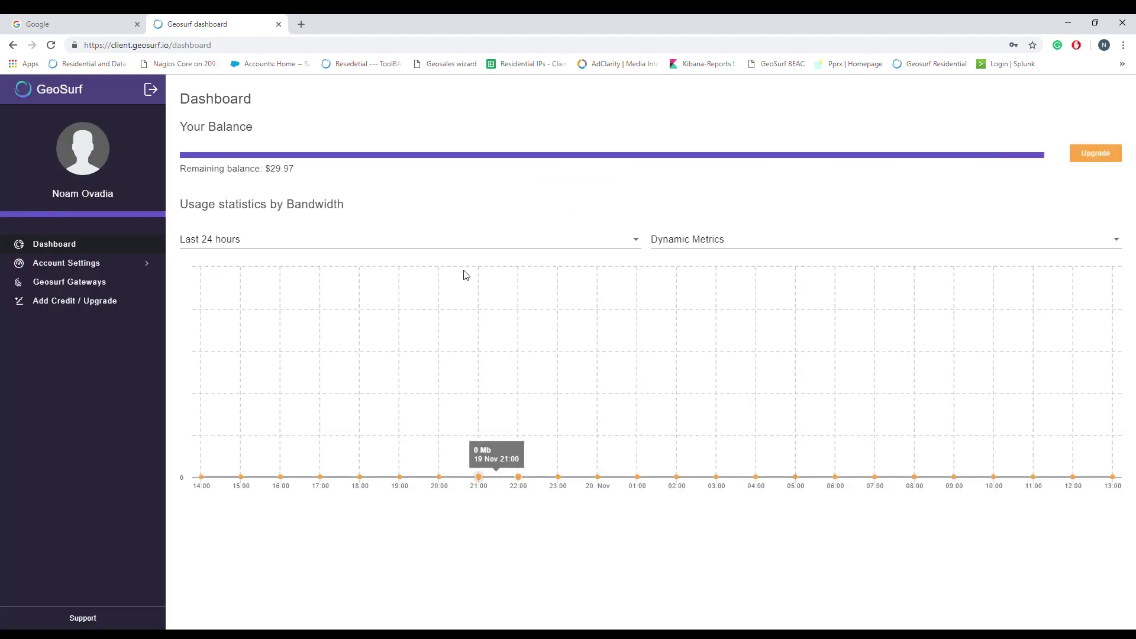
pyautogui.click(117, 283)
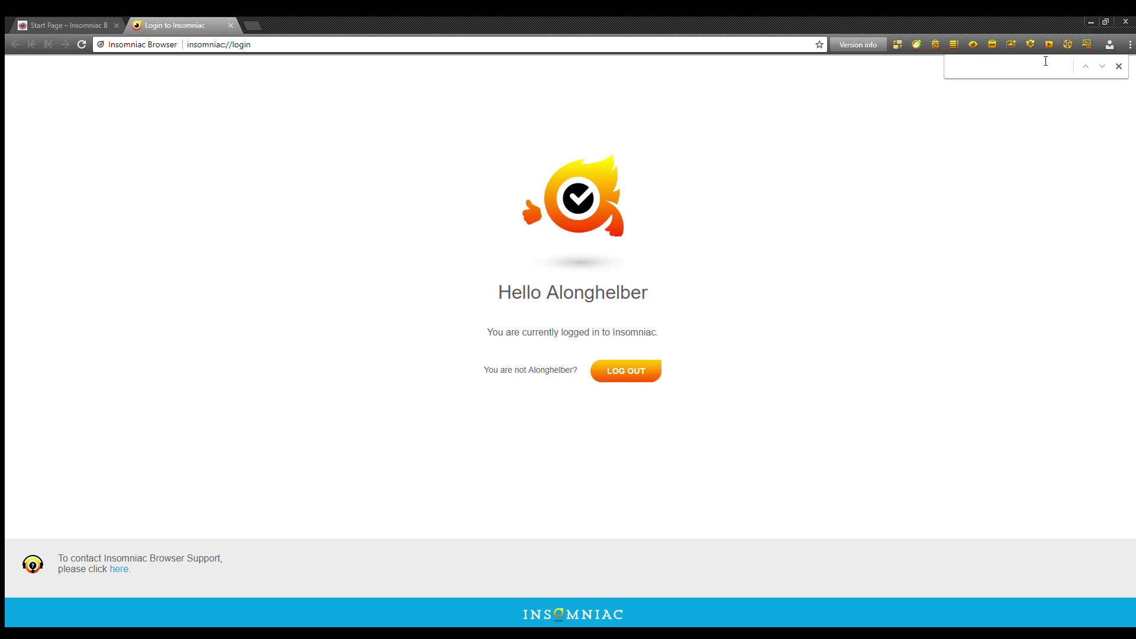
# Open Manage Proxy List from the Proxy Per Tab toolbar popup
pyautogui.click(1066, 45)
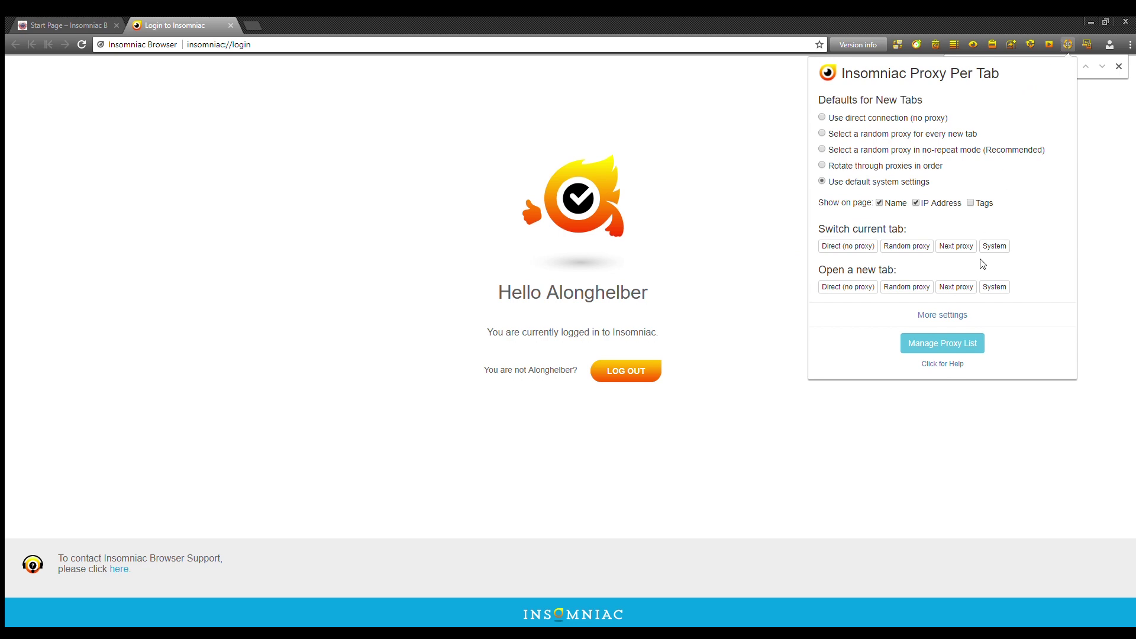
pyautogui.click(952, 348)
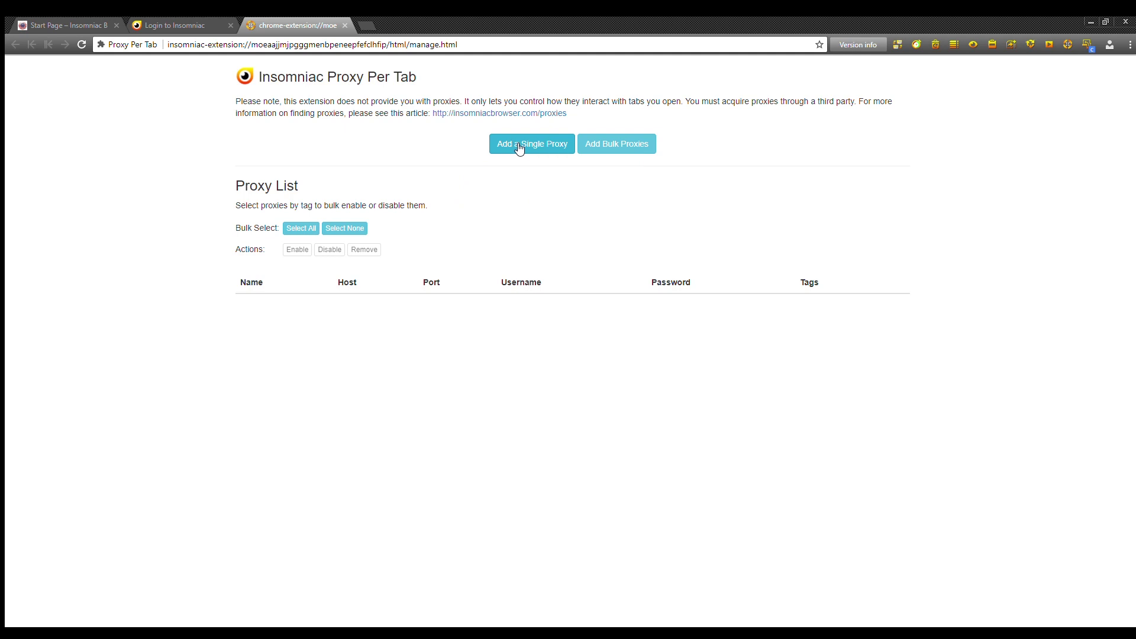
# Export the empty proxy list as proxy-list.csv, open it in Excel, and enter Orlando as the first name
pyautogui.click(602, 148)
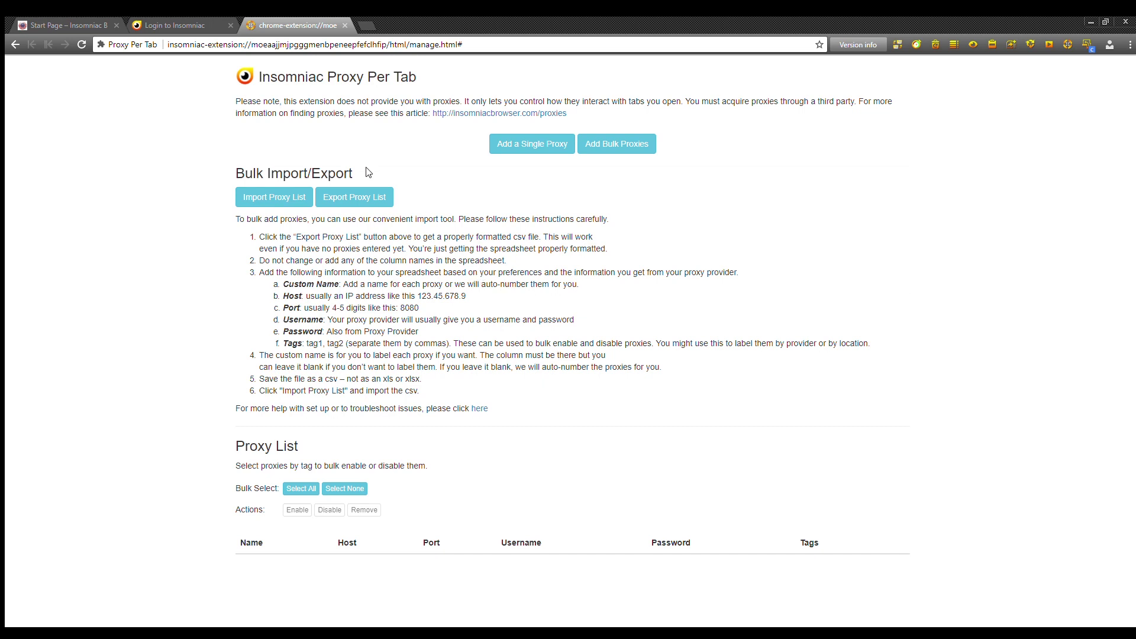
pyautogui.click(360, 190)
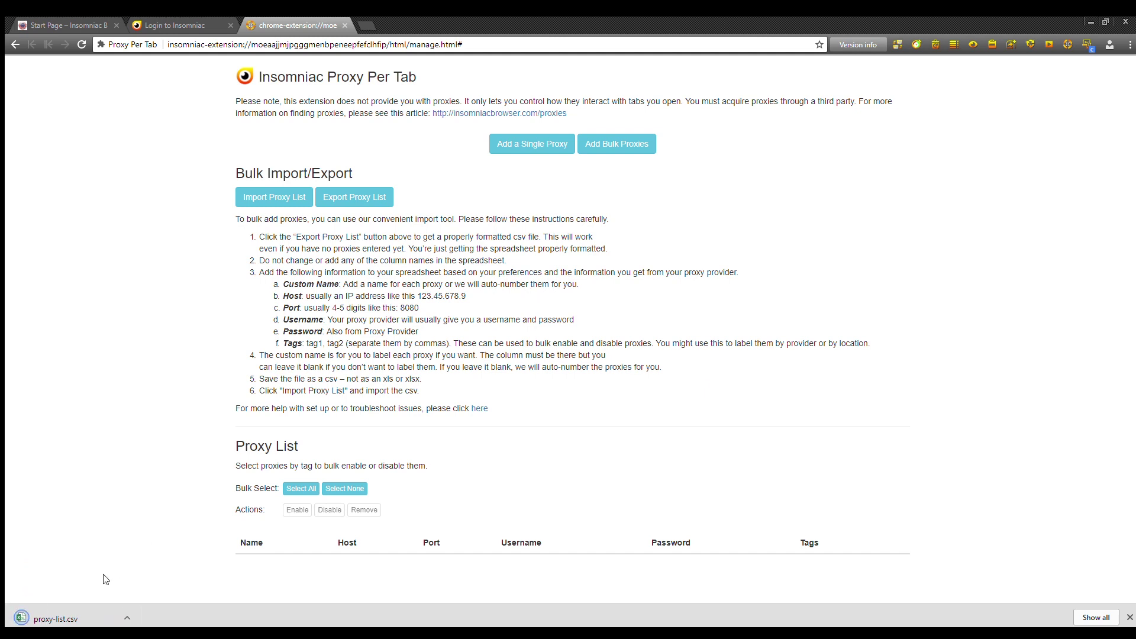
pyautogui.click(77, 616)
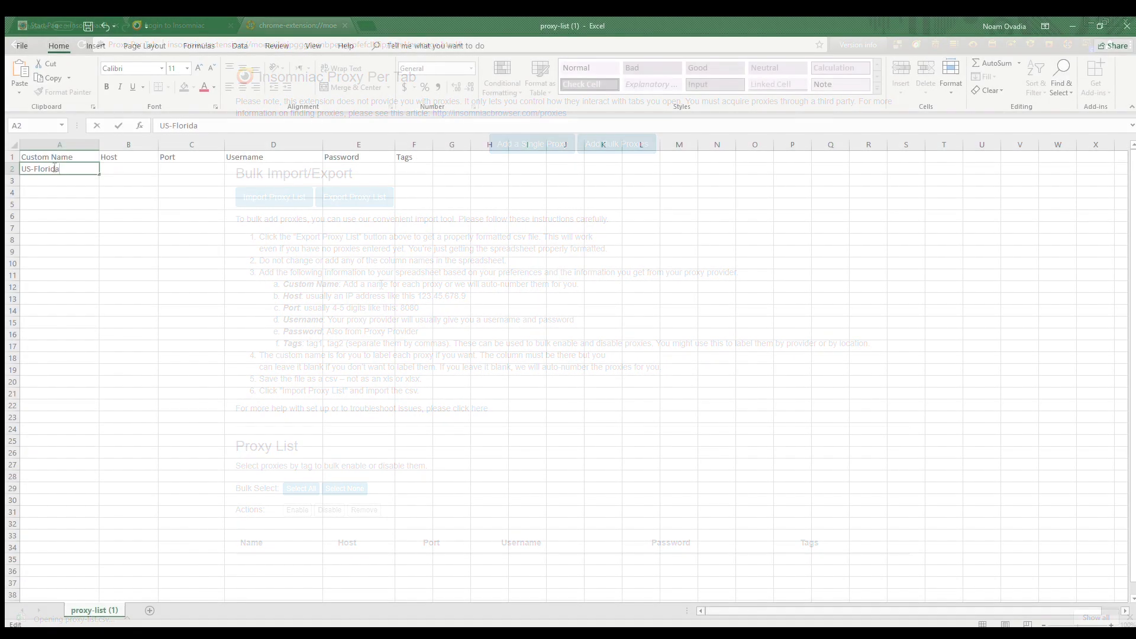
pyautogui.write('Orlando')
pyautogui.press('Tab')
# Enter host us-1m.geosurf.io and port 8000 in row 2
pyautogui.write('us-1m')
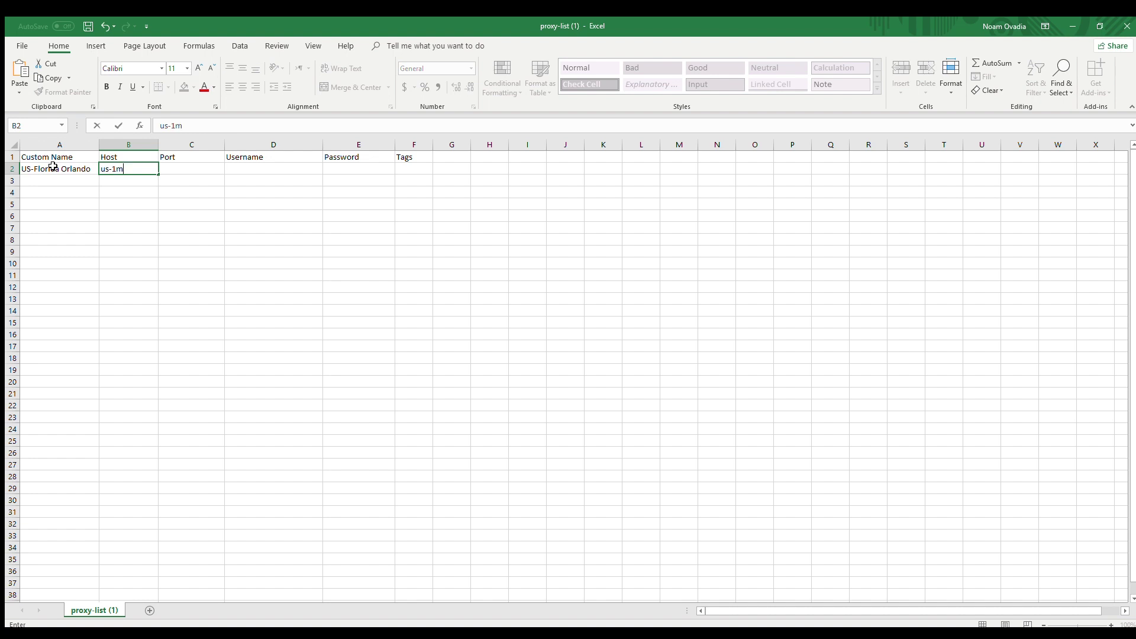
pyautogui.write('.geosurf.io')
pyautogui.press('Tab')
pyautogui.write('8000')
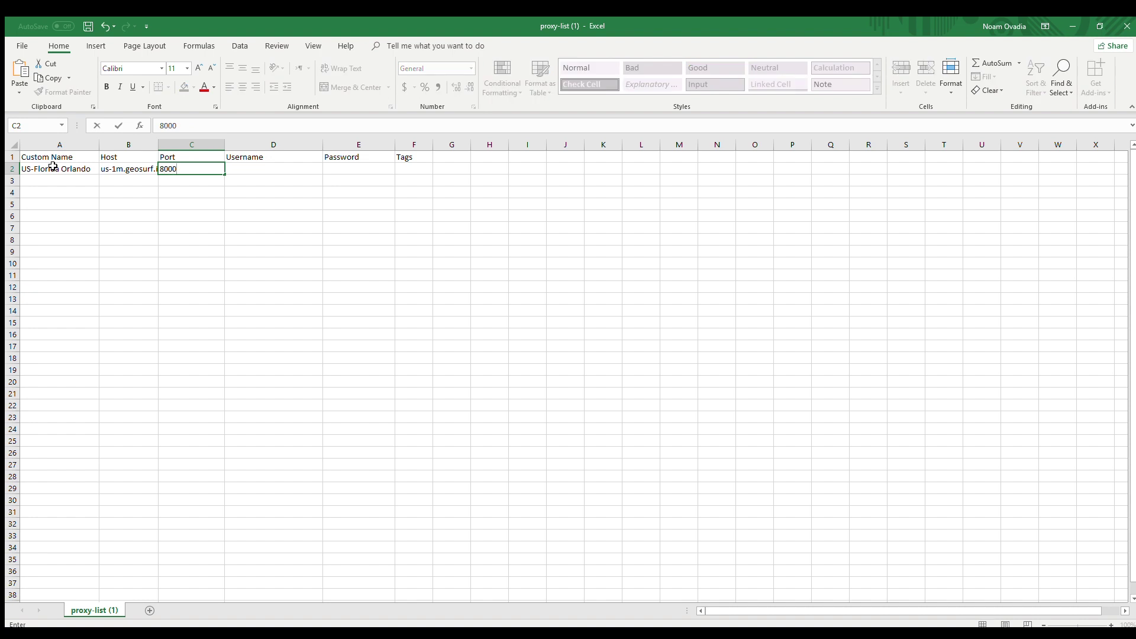
pyautogui.press('Tab')
pyautogui.moveTo(327, 147); pyautogui.dragTo(386, 147)
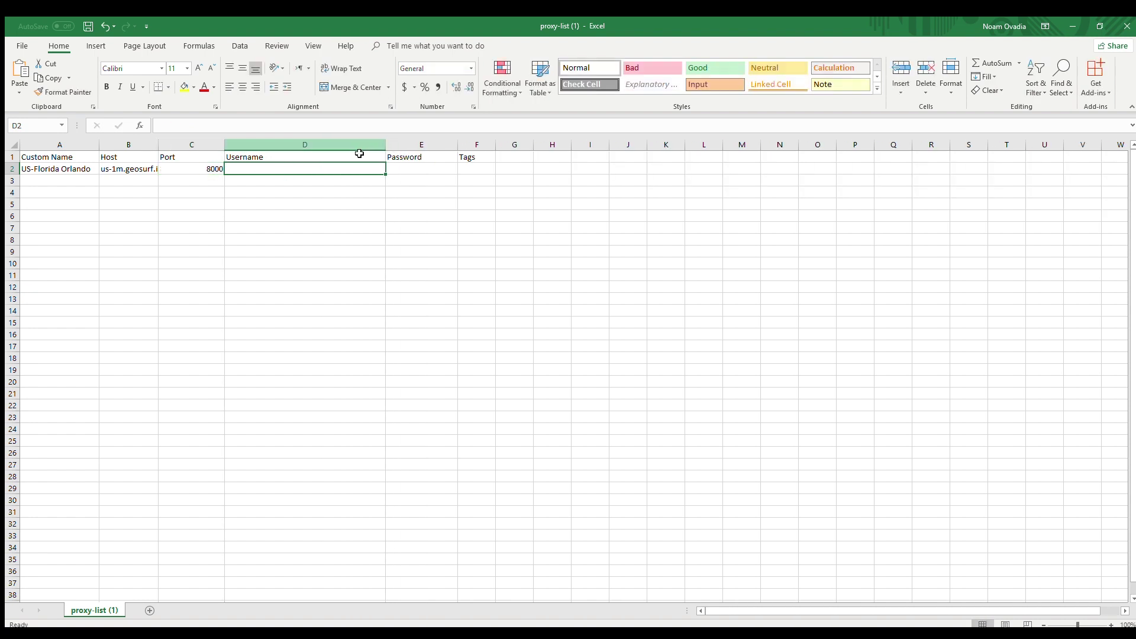
pyautogui.doubleClick(287, 172)
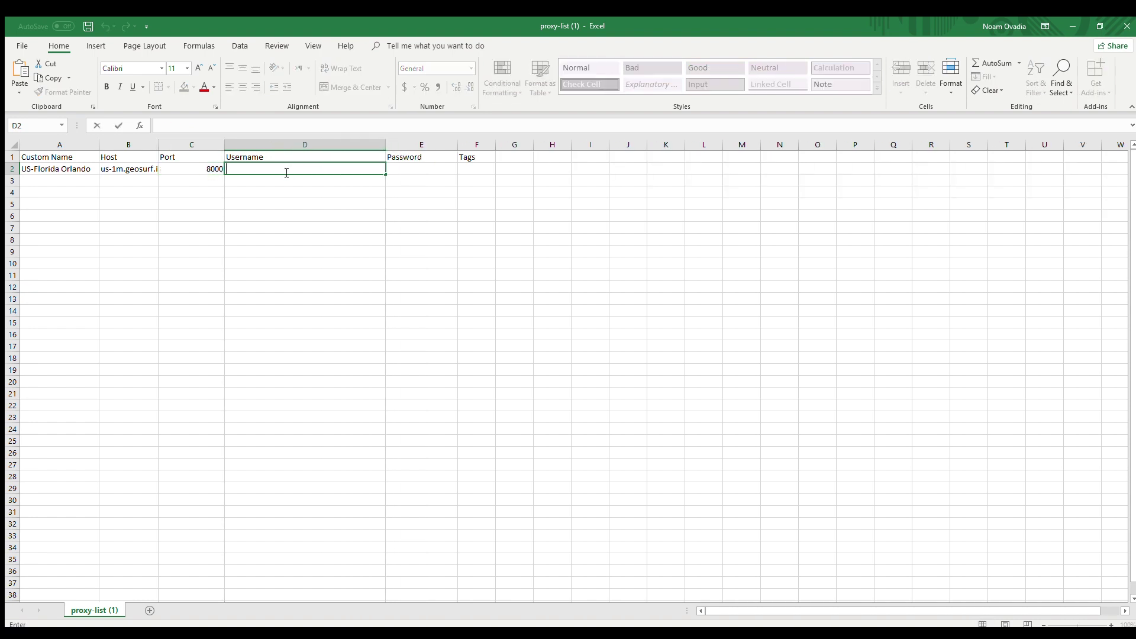
pyautogui.write('7183+US-FL-orlando+7183')
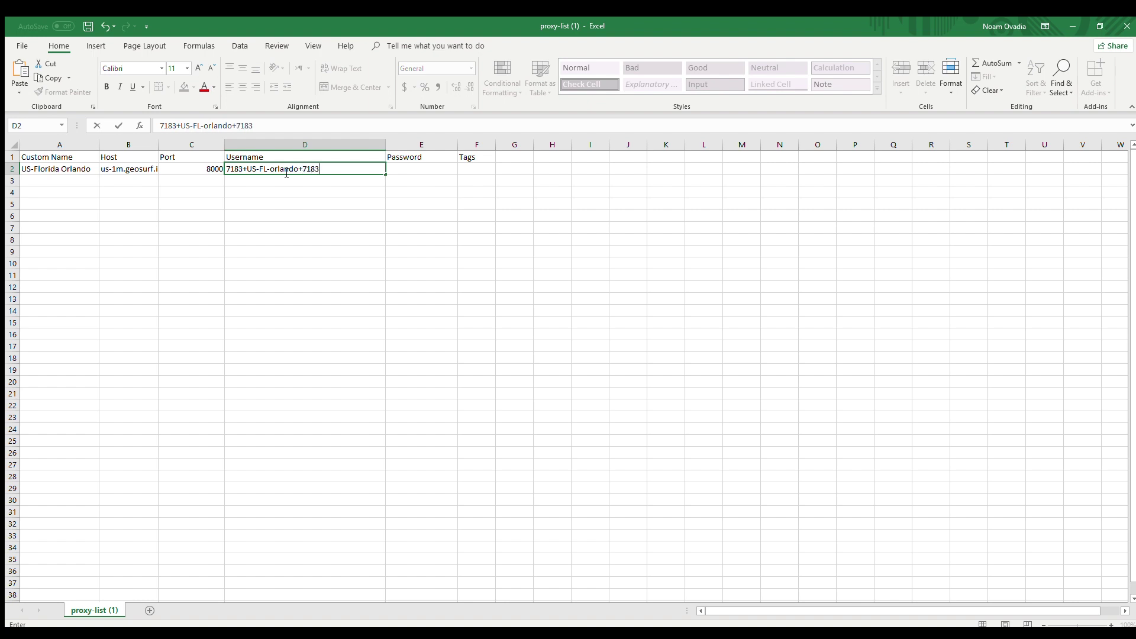
pyautogui.write('-5331')
pyautogui.press('Tab')
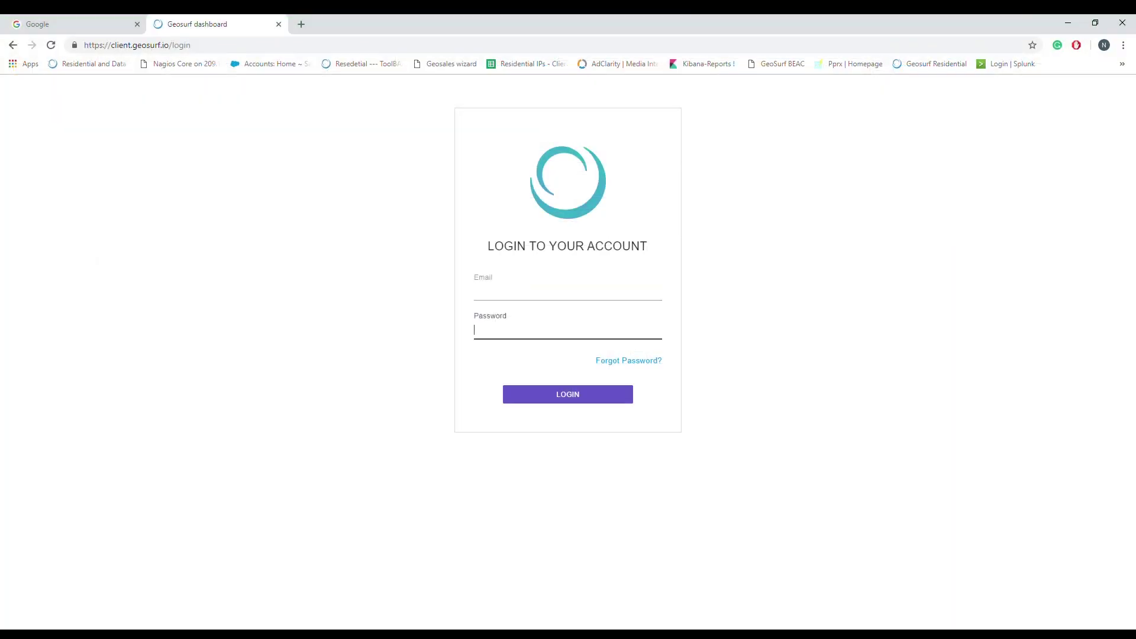
pyautogui.write('••••••••••')
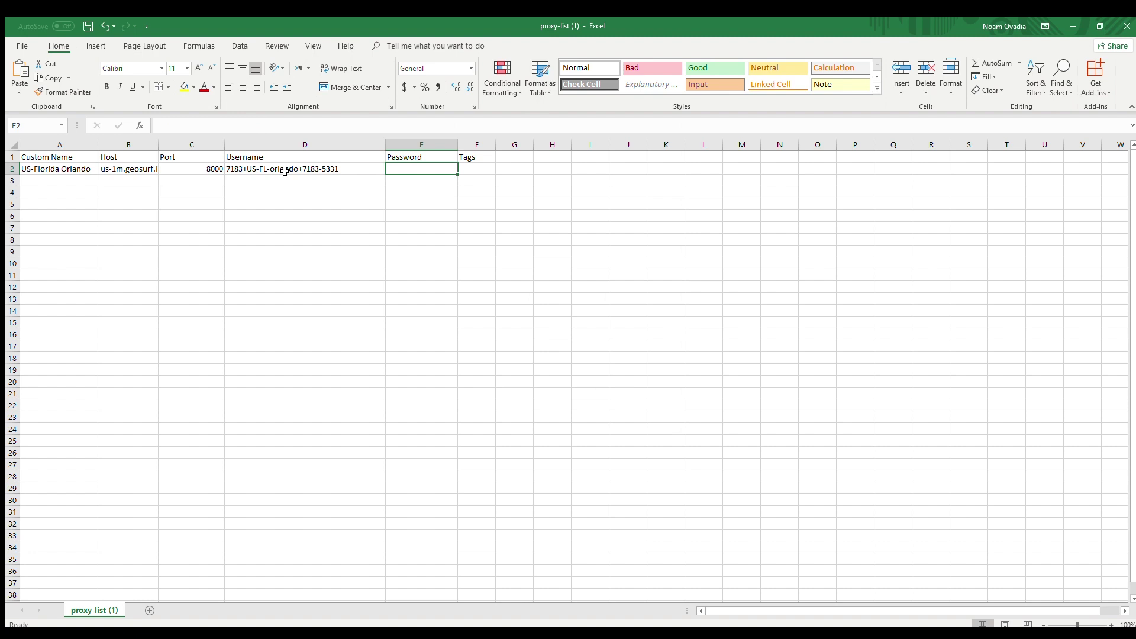
pyautogui.write('XXX')
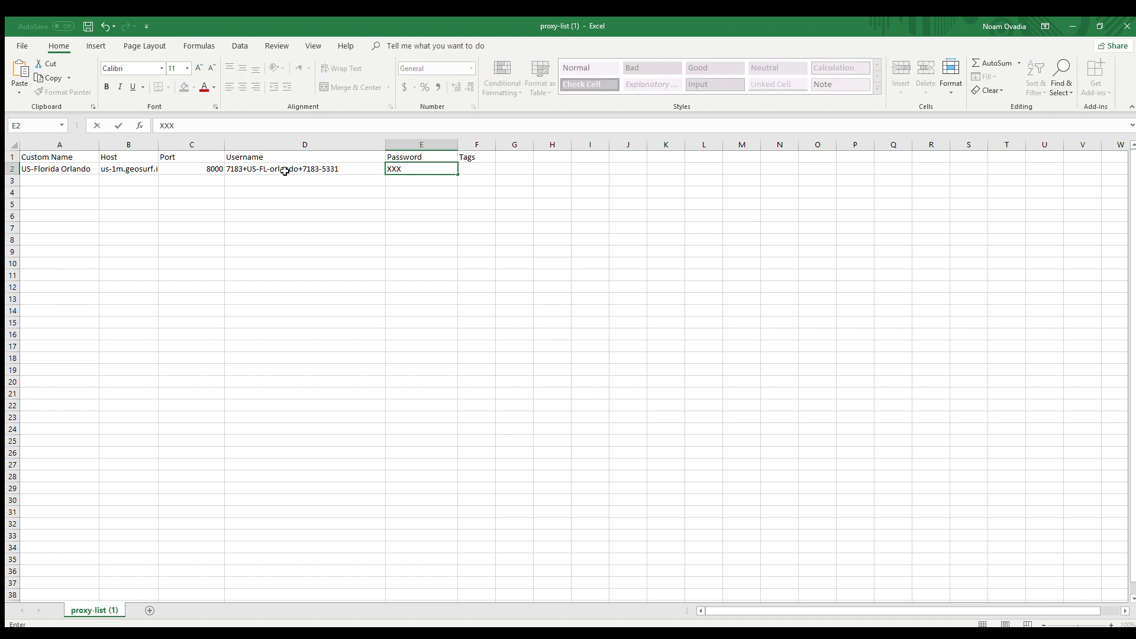
pyautogui.press('Tab')
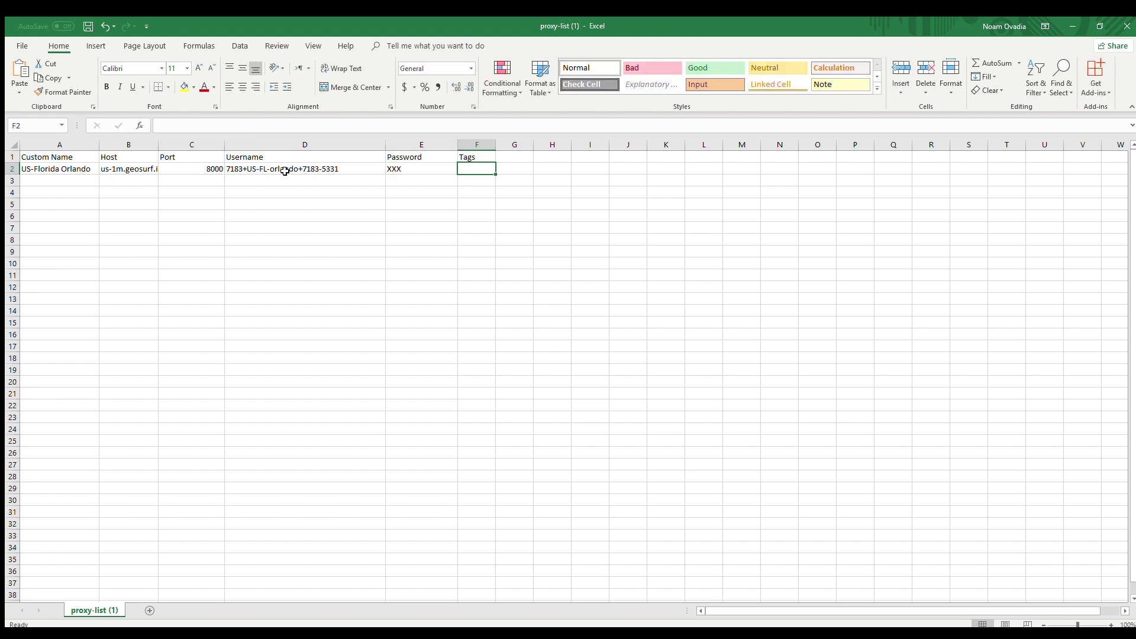
pyautogui.write('Orlando')
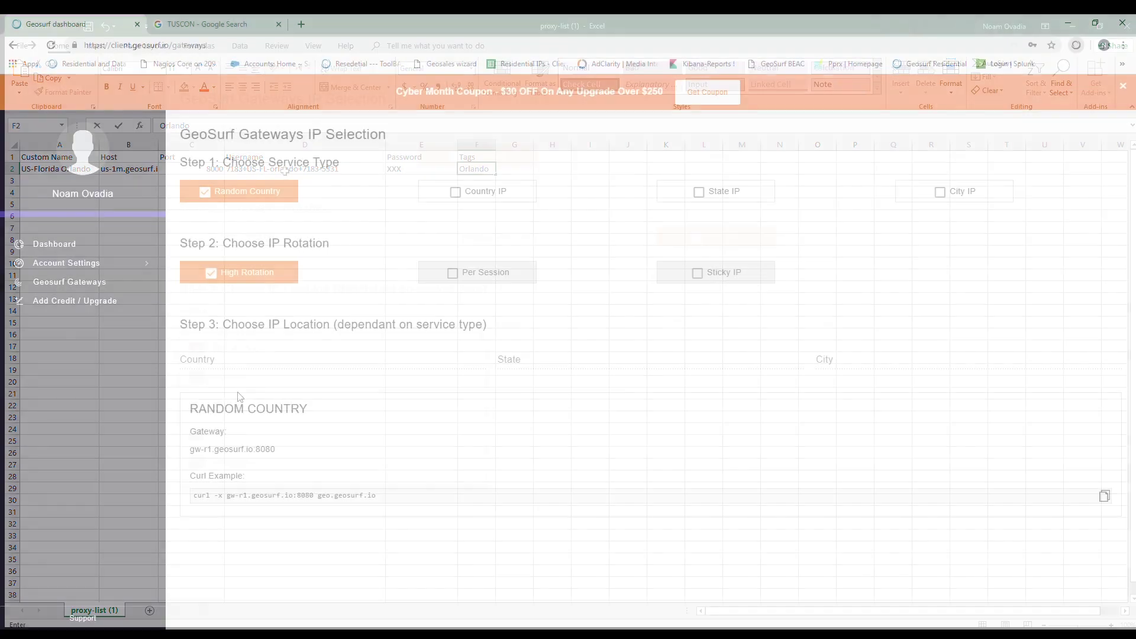
# Choose the city-level IP service and set the gateway country to United States
pyautogui.doubleClick(231, 362)
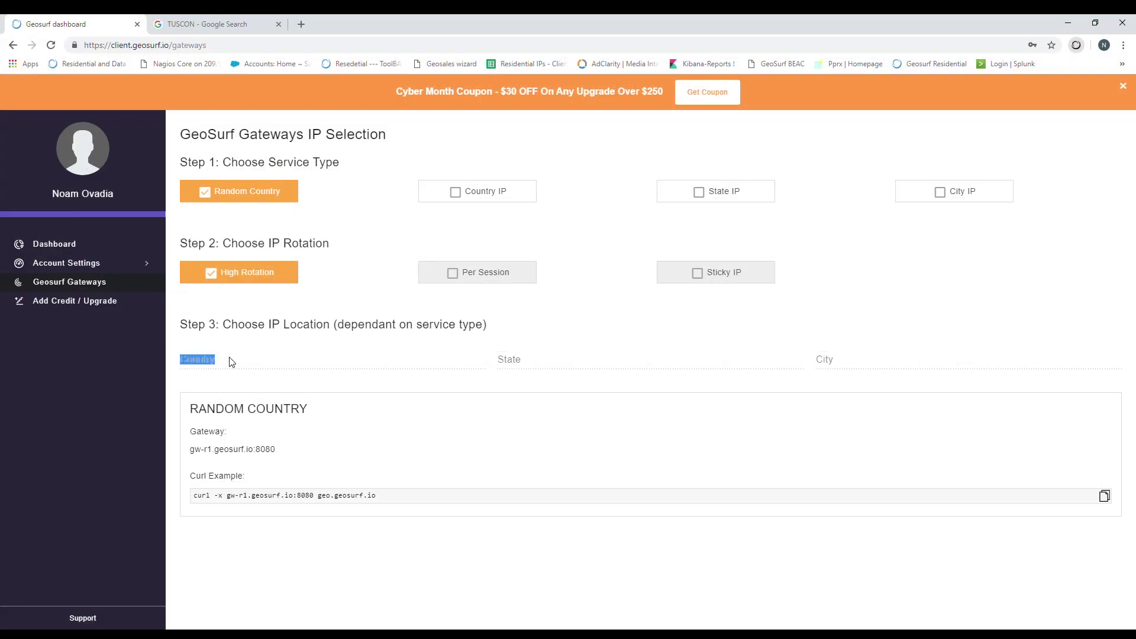
pyautogui.click(921, 193)
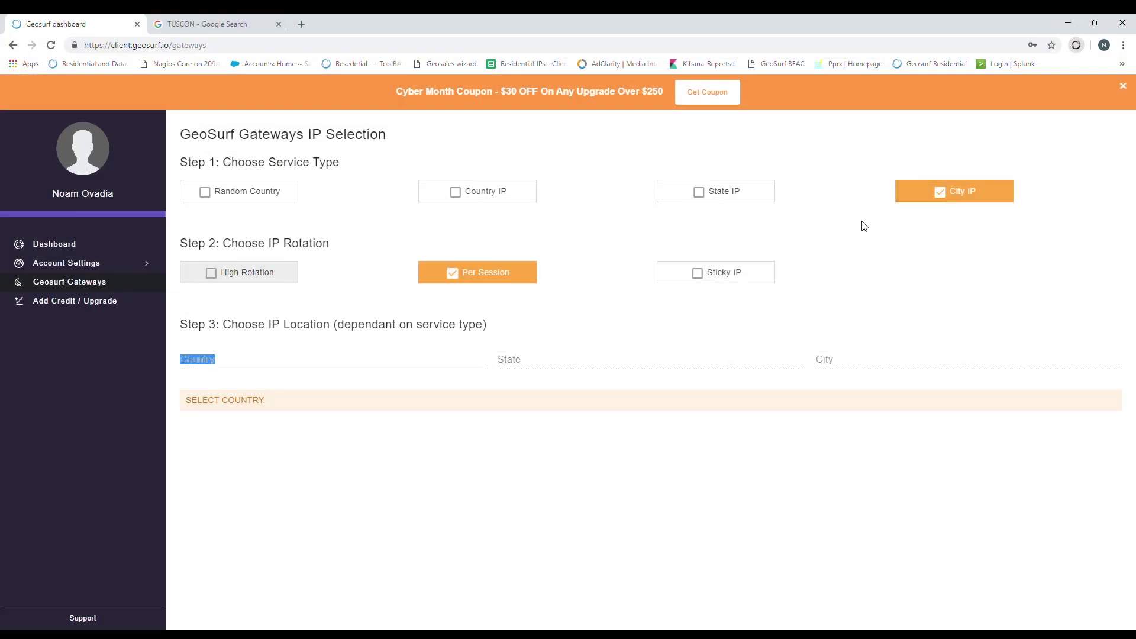
pyautogui.click(312, 366)
pyautogui.write('UNITE')
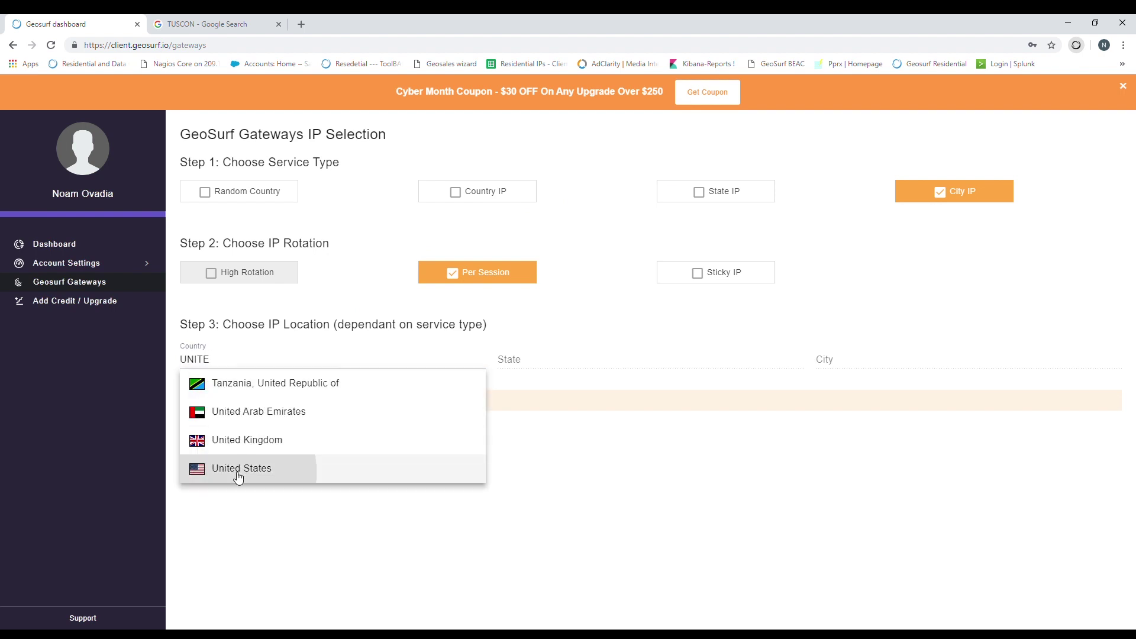
pyautogui.click(235, 471)
# Set the gateway state to FL and the city to Orlando to list its gateways
pyautogui.click(526, 366)
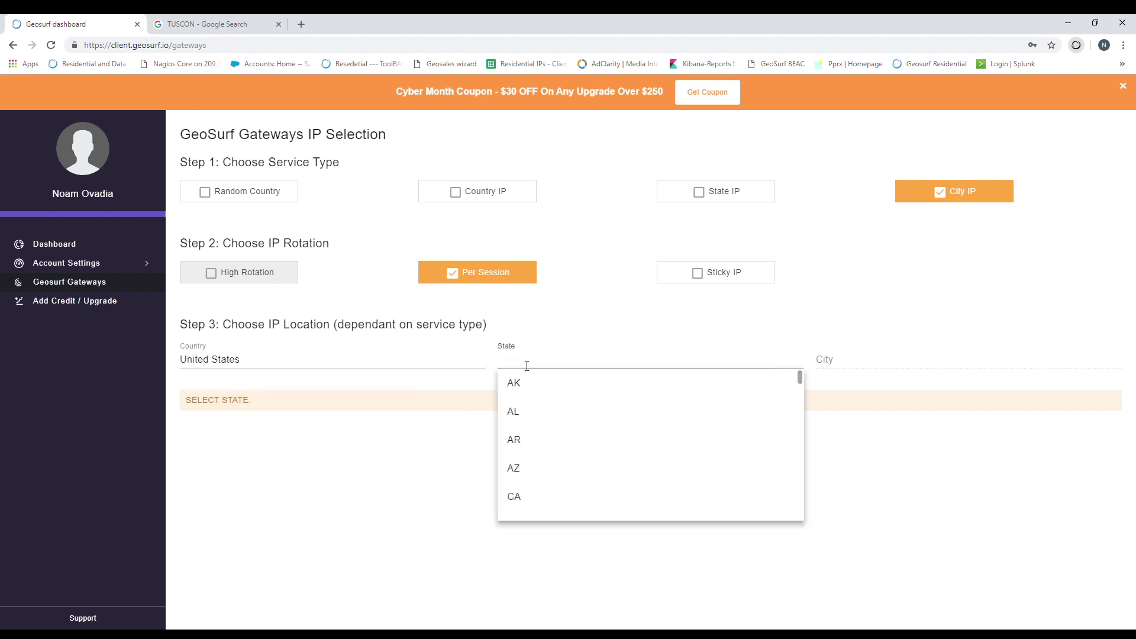
pyautogui.write('FL')
pyautogui.click(529, 383)
pyautogui.click(844, 361)
pyautogui.write('OR')
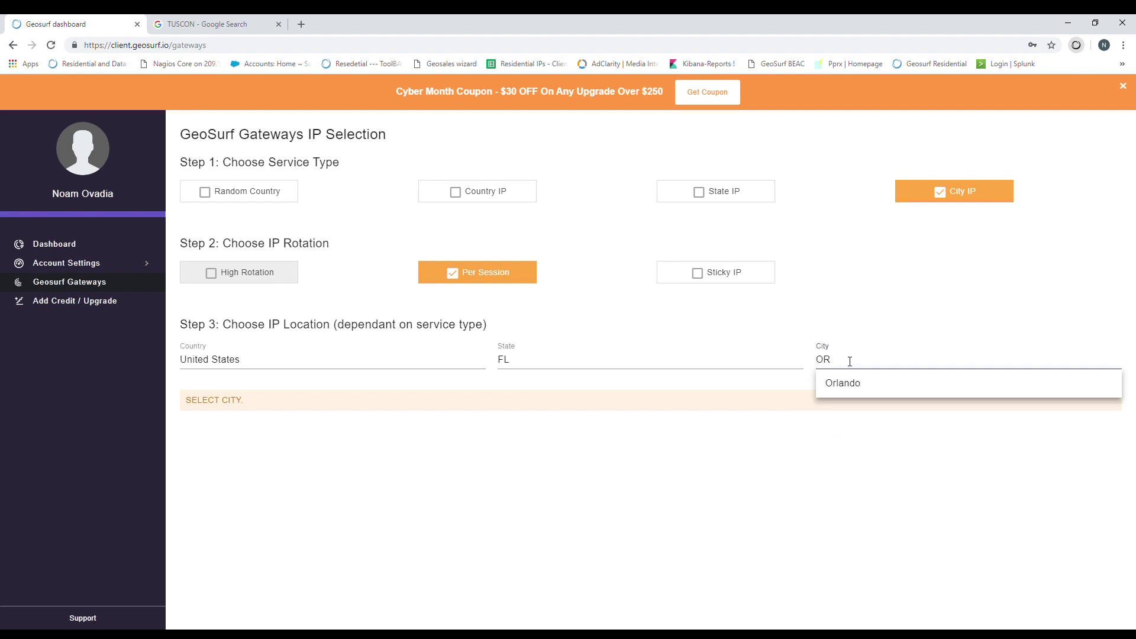
pyautogui.click(856, 392)
pyautogui.scroll(-1, 728, 444)
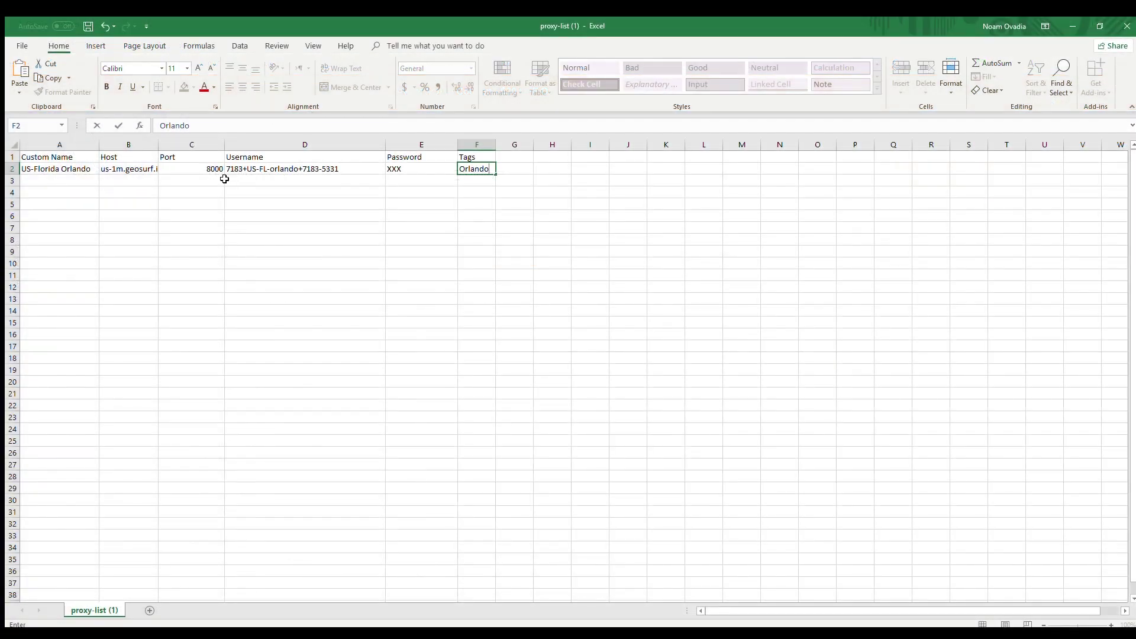
# Enter US-Random in cell A3, rejecting the AutoComplete suggestion
pyautogui.click(49, 180)
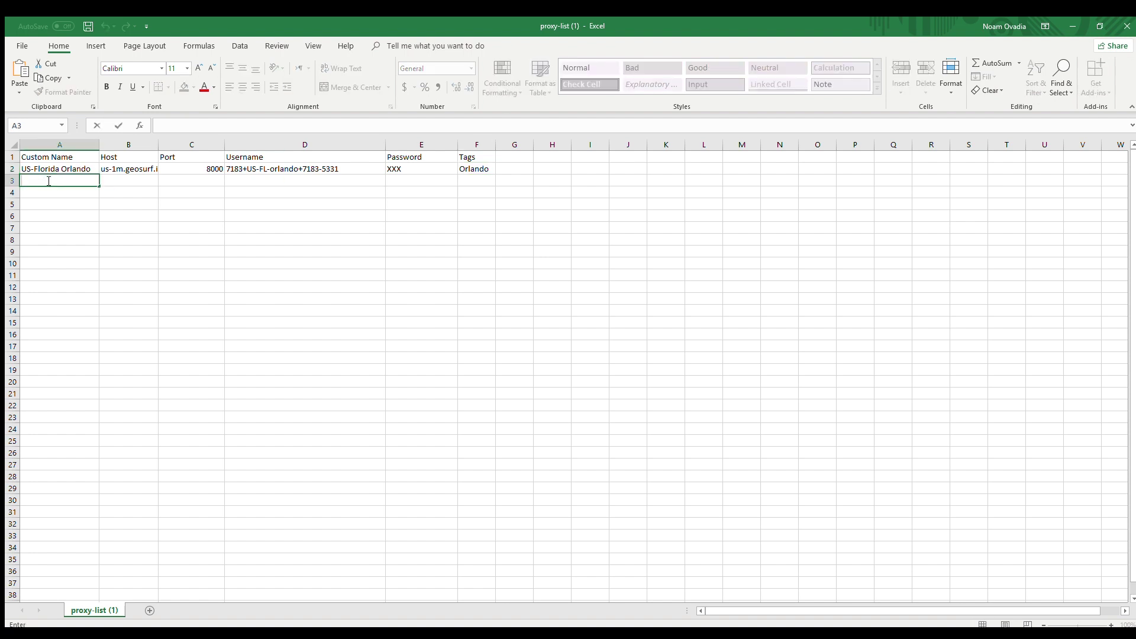
pyautogui.write('US')
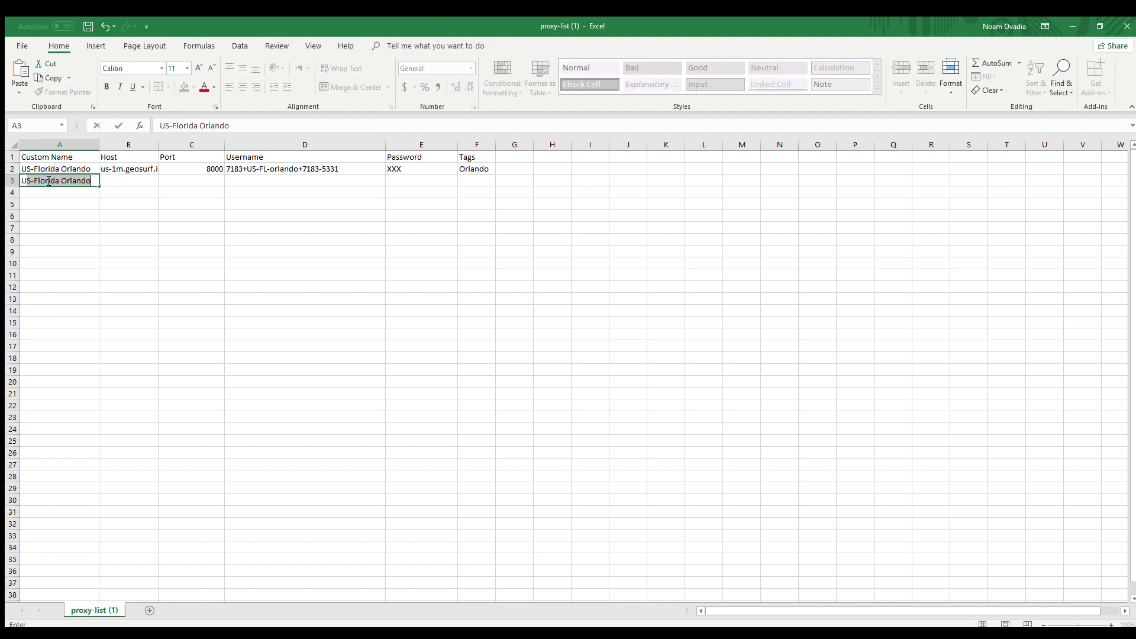
pyautogui.press('BackSpace')
pyautogui.write('-Random')
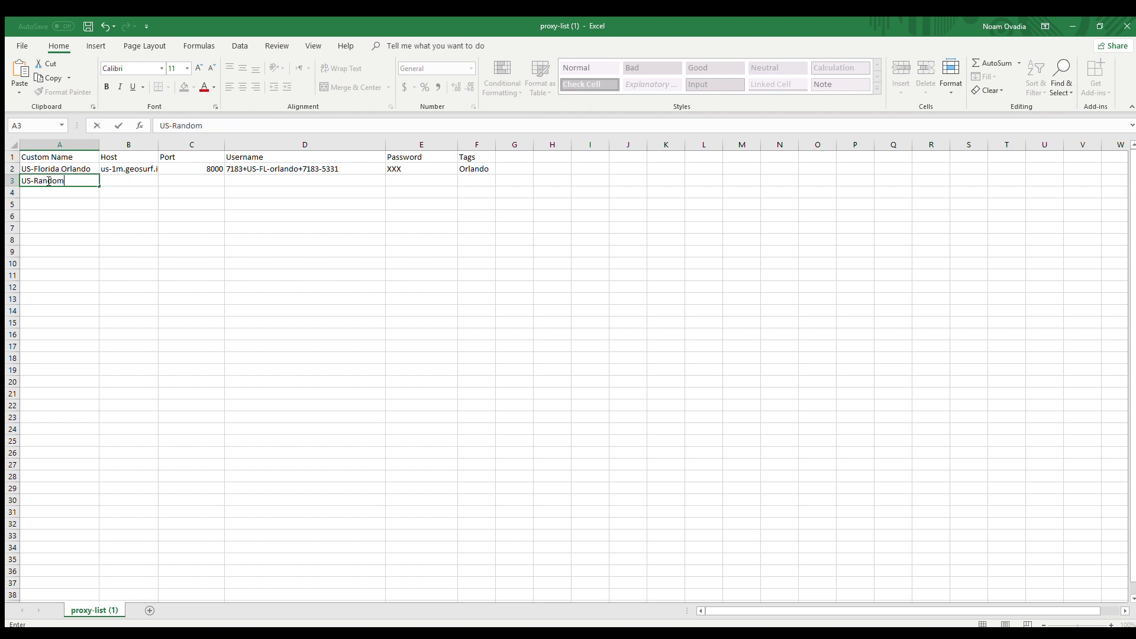
pyautogui.press('Tab')
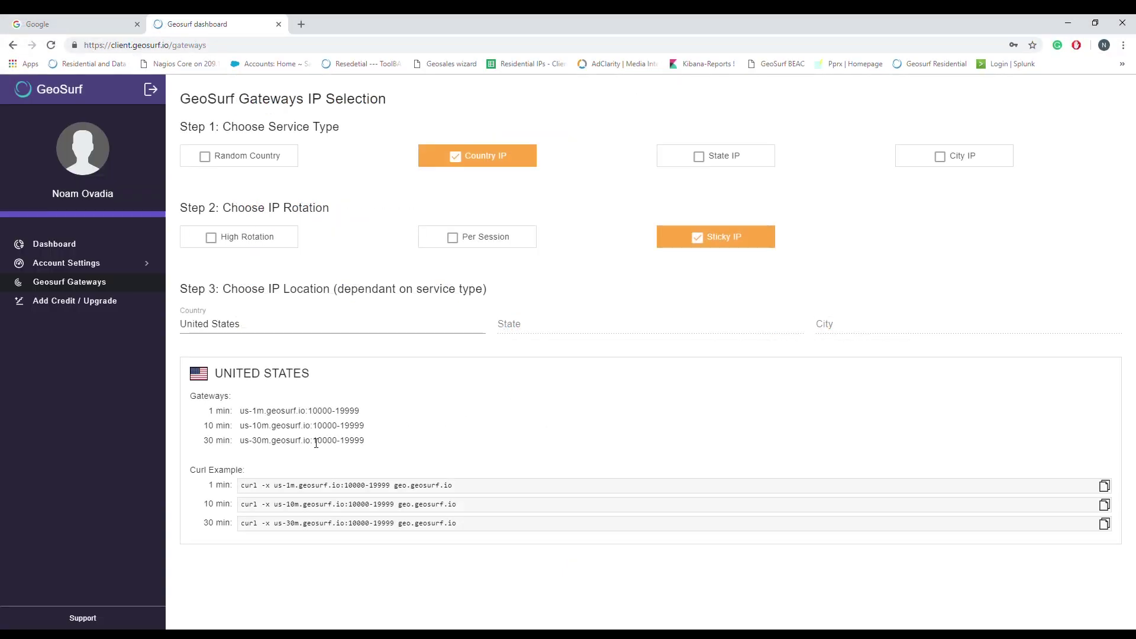
# Select port 10000 from the 30-minute United States sticky gateway line and switch to Excel
pyautogui.moveTo(313, 442); pyautogui.dragTo(344, 443)
pyautogui.click(297, 636)
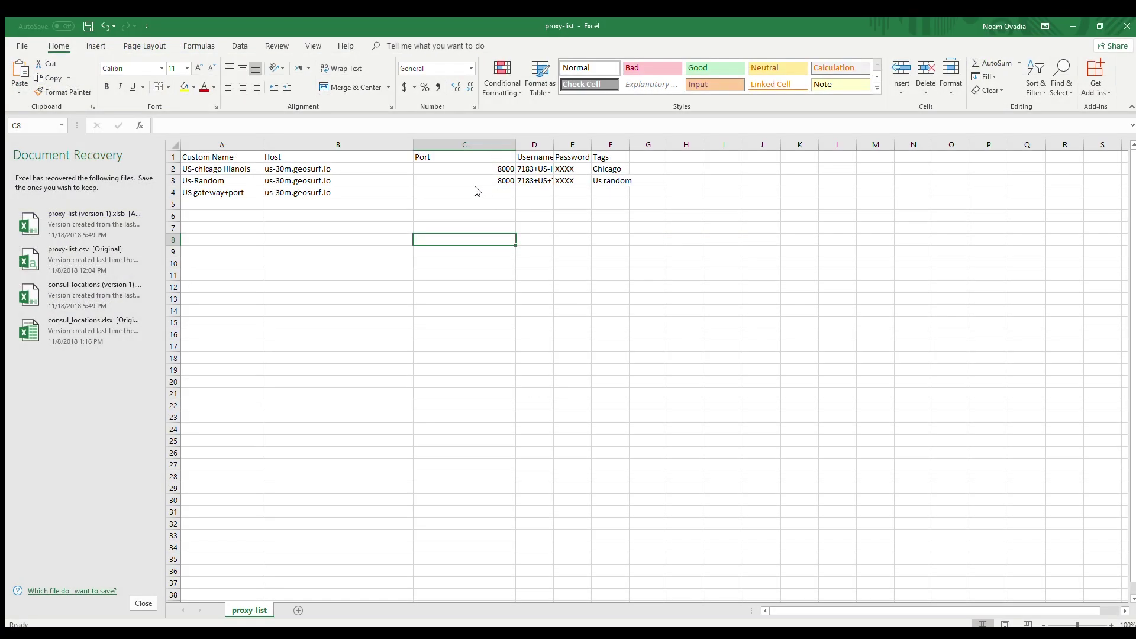
# Enter port 10000 in cell C4 of the US gateway+port row
pyautogui.click(486, 190)
pyautogui.write('10000')
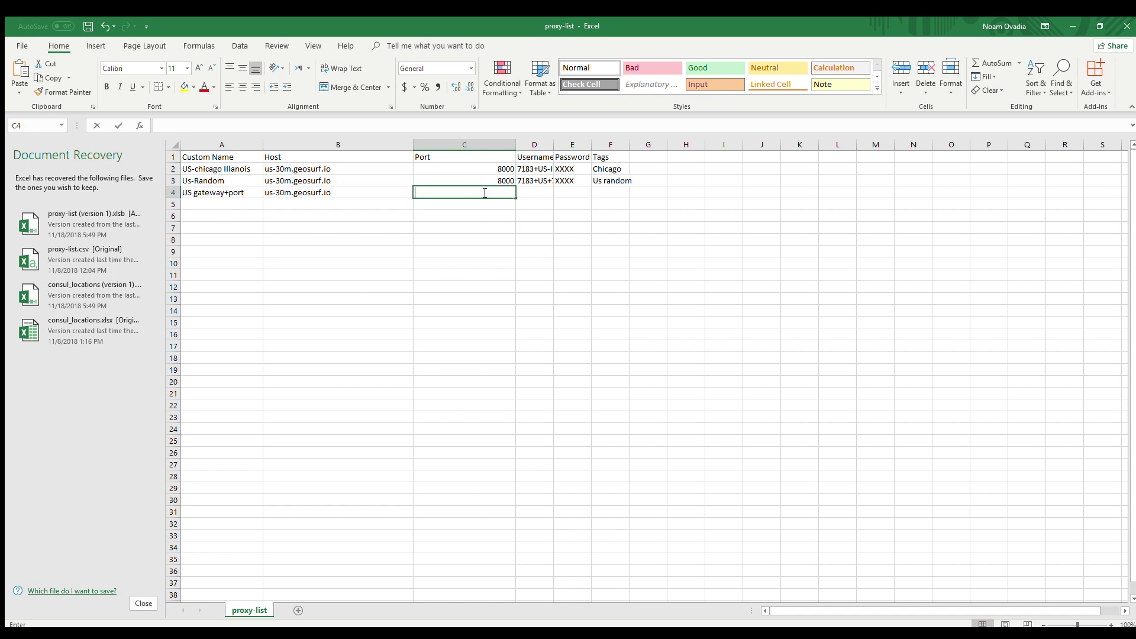
pyautogui.click(470, 226)
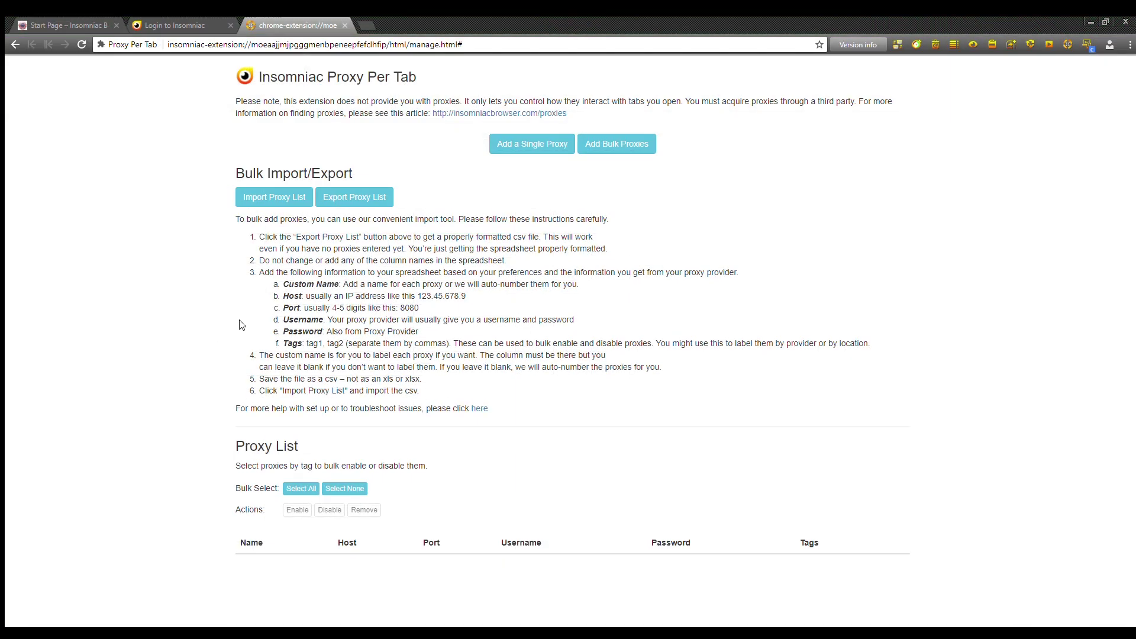
# Import the proxy-list CSV into the Proxy List, then start entering geo.geosurf.io in a new tab
pyautogui.click(257, 201)
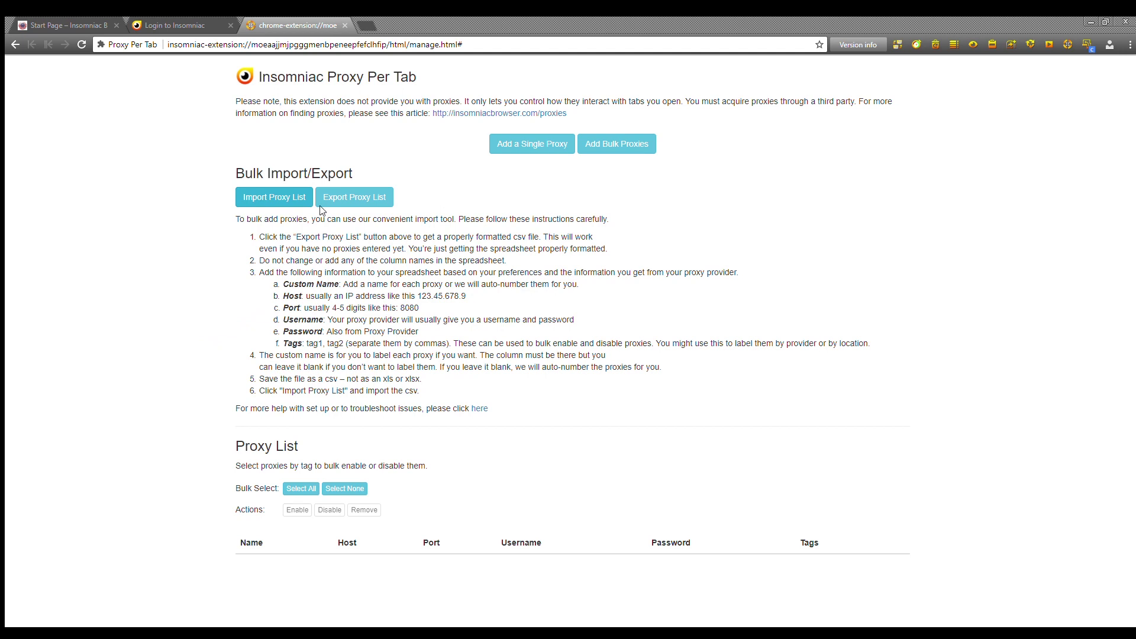
pyautogui.doubleClick(386, 245)
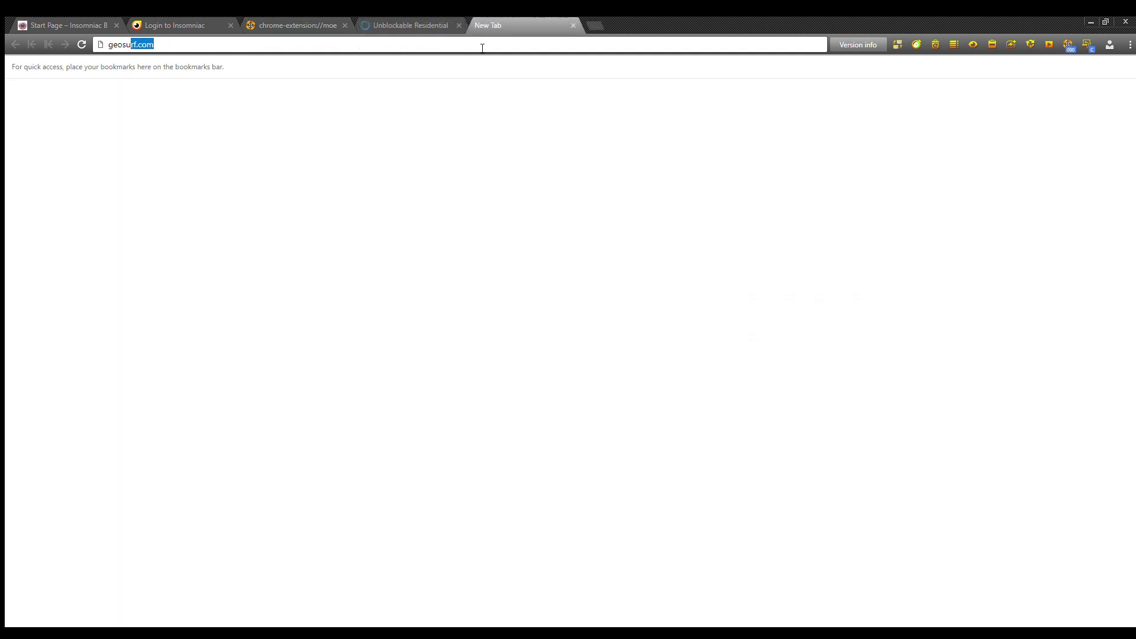
pyautogui.press('BackSpace')
pyautogui.press('BackSpace')
pyautogui.press('BackSpace')
# Load geo.geosurf.io in three tabs to confirm each exits through a different proxy location
pyautogui.press('Return')
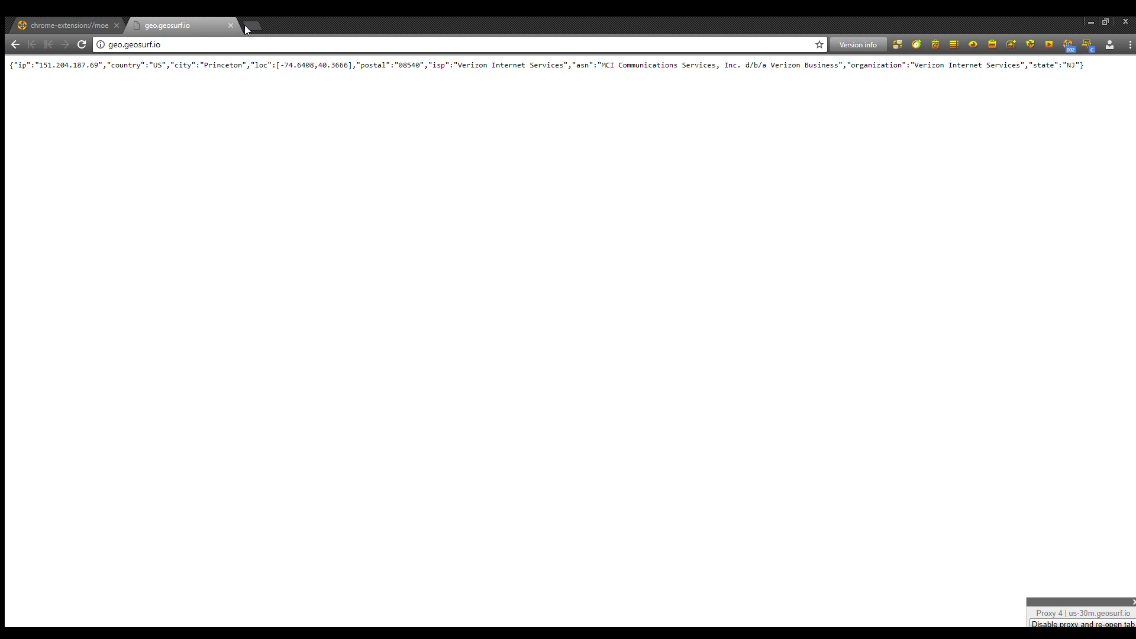
pyautogui.click(251, 25)
pyautogui.press('Return')
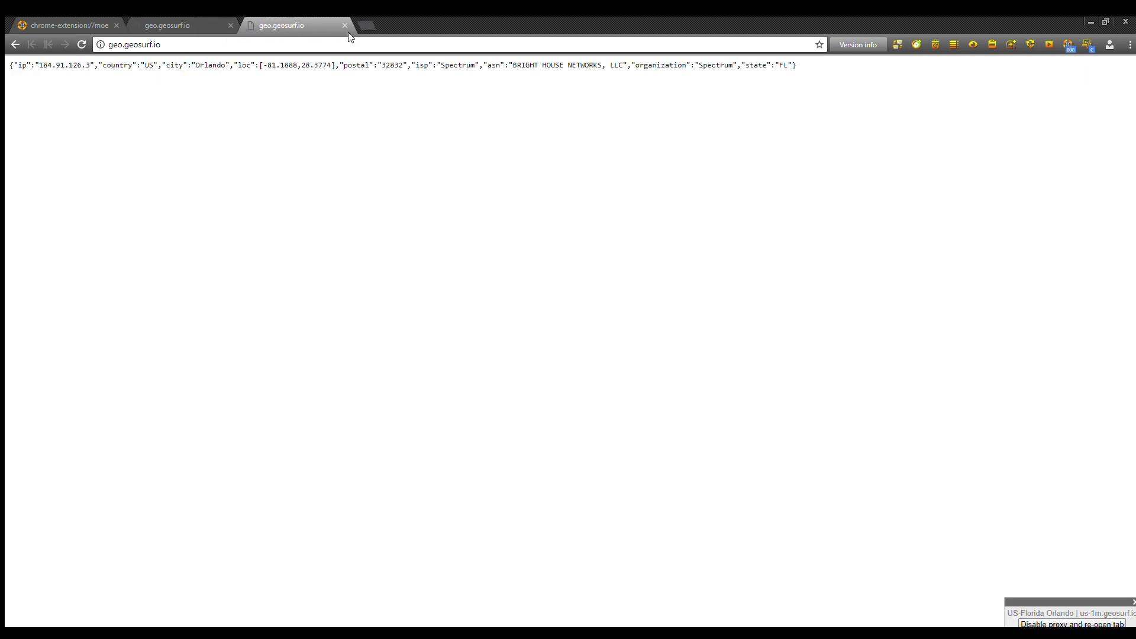
pyautogui.click(367, 26)
pyautogui.write('geo.geosurf.io')
pyautogui.press('Return')
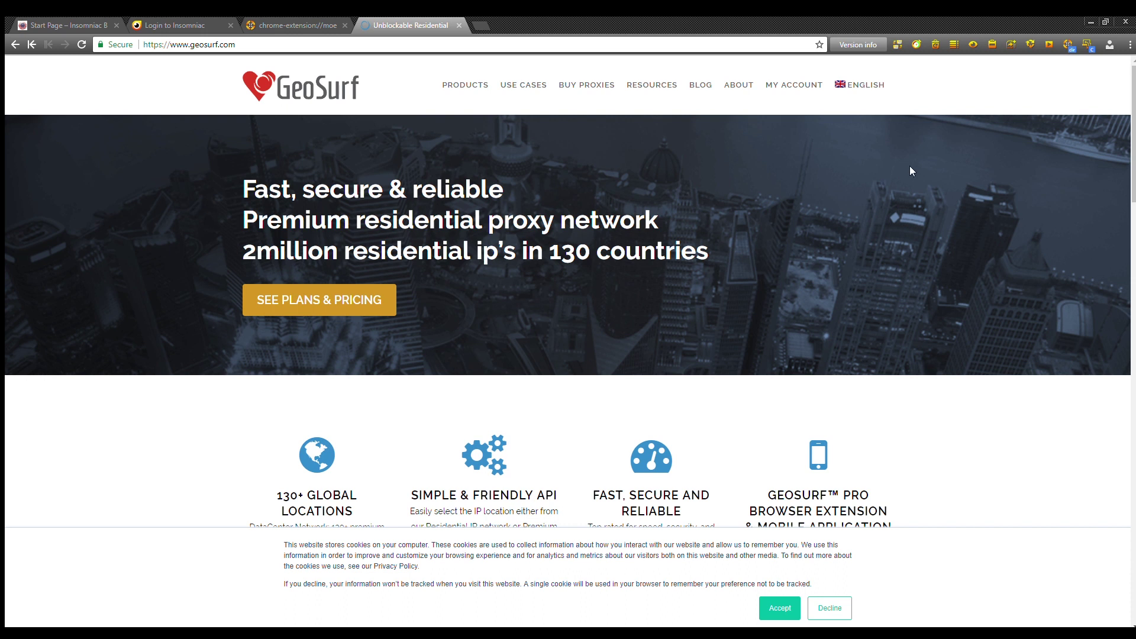
# Review the Proxy Per Tab defaults for new tabs, then select the 30-minute US gateway address and ports
pyautogui.click(1068, 45)
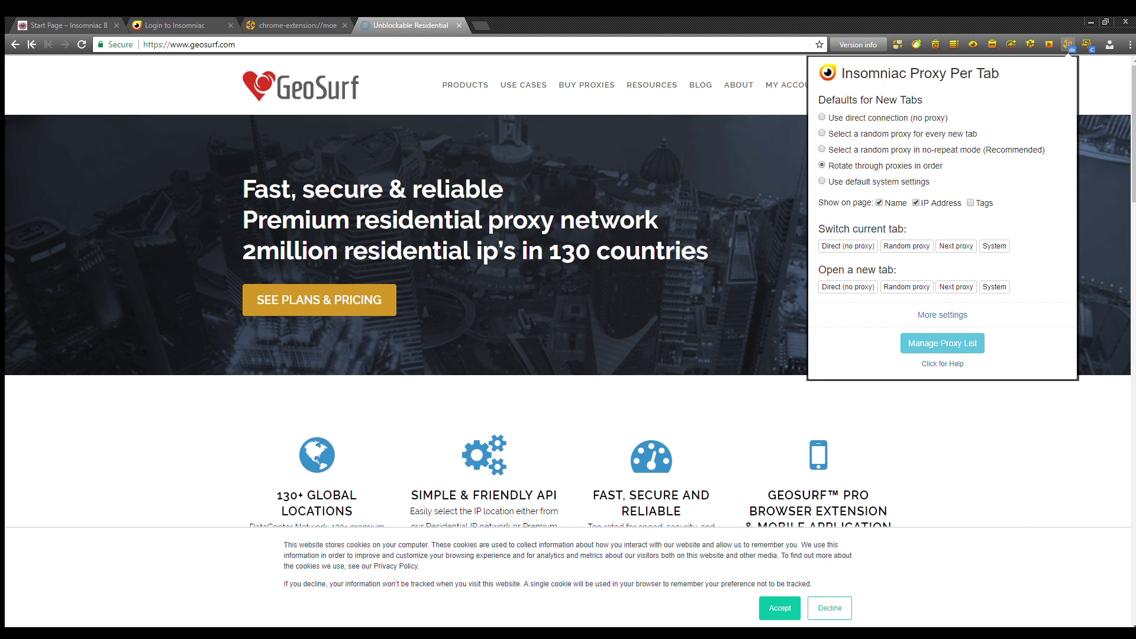
pyautogui.click(910, 167)
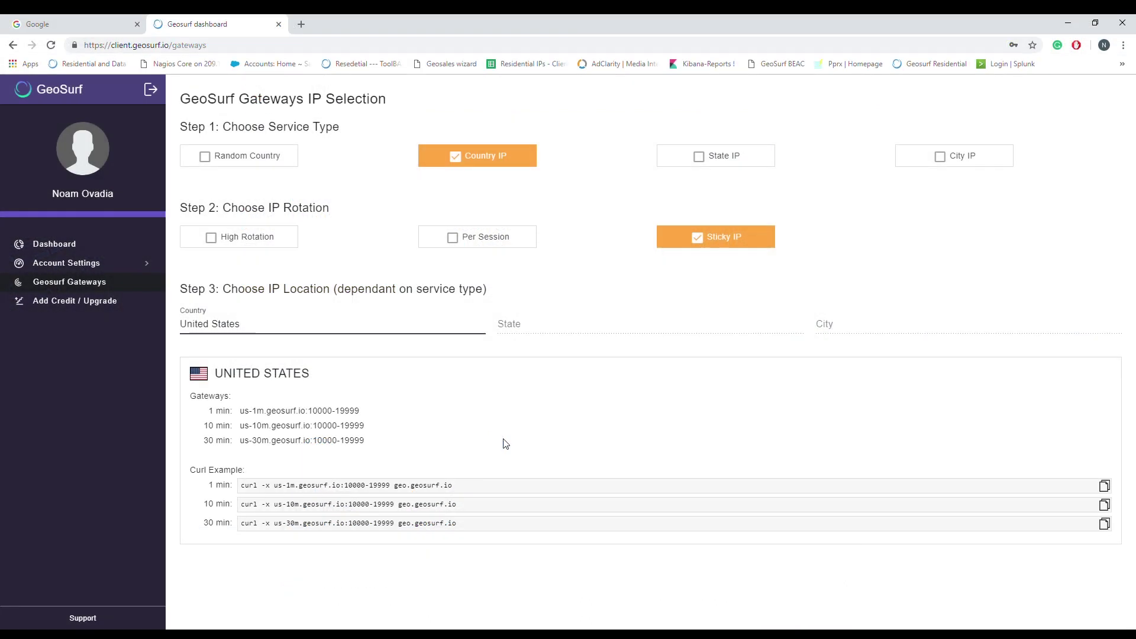
pyautogui.moveTo(365, 440); pyautogui.dragTo(204, 442)
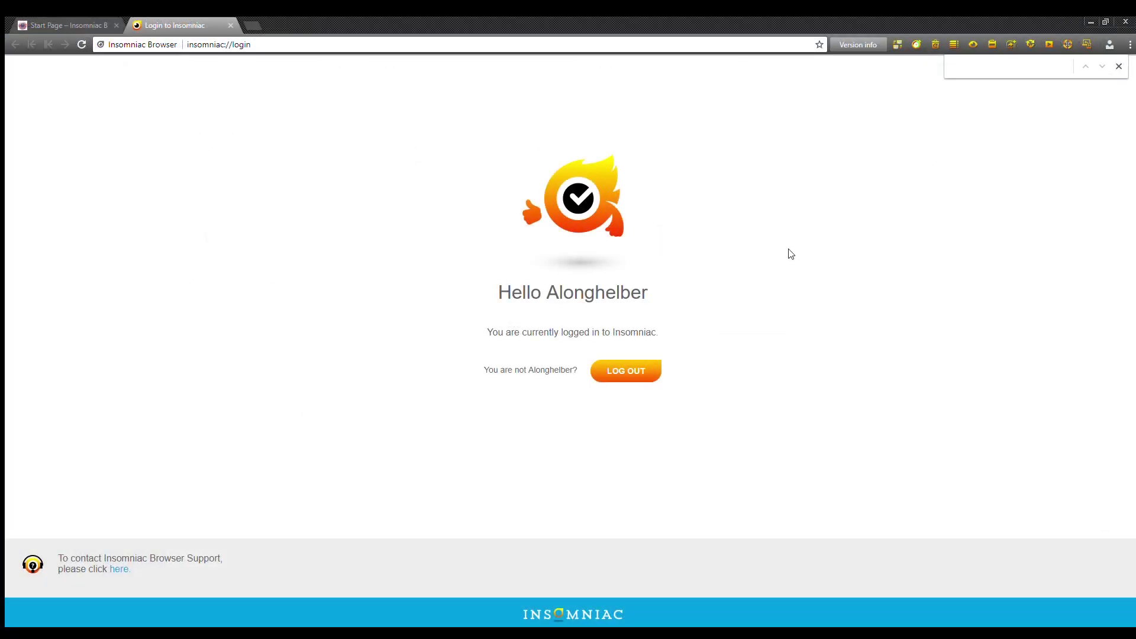